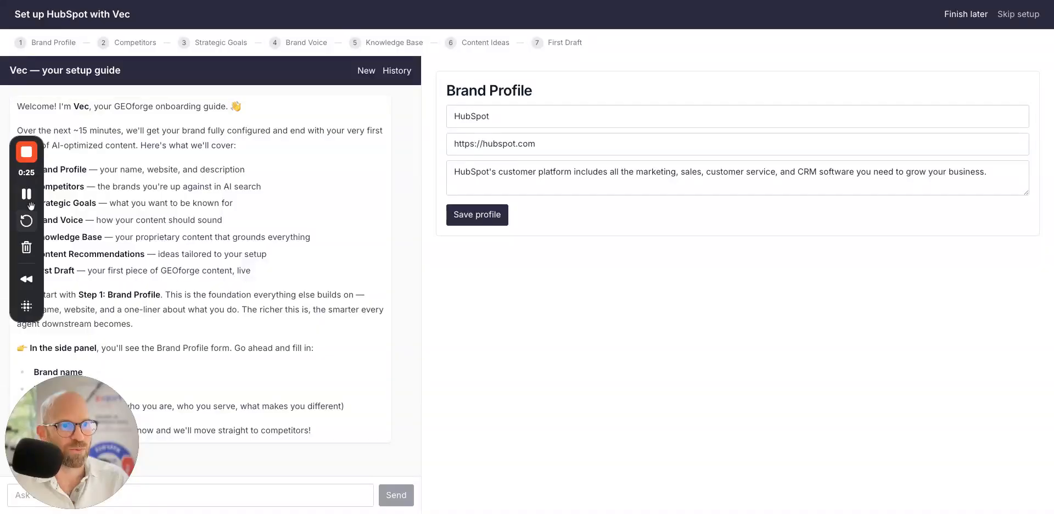
drag(87, 406, 511, 466)
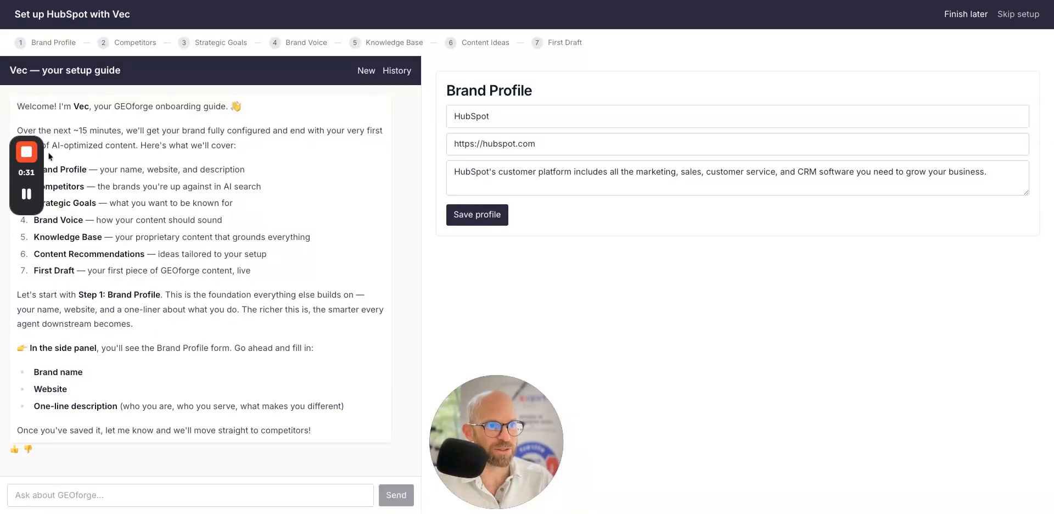
mouse_move(37, 158)
drag(36, 170, 0, 340)
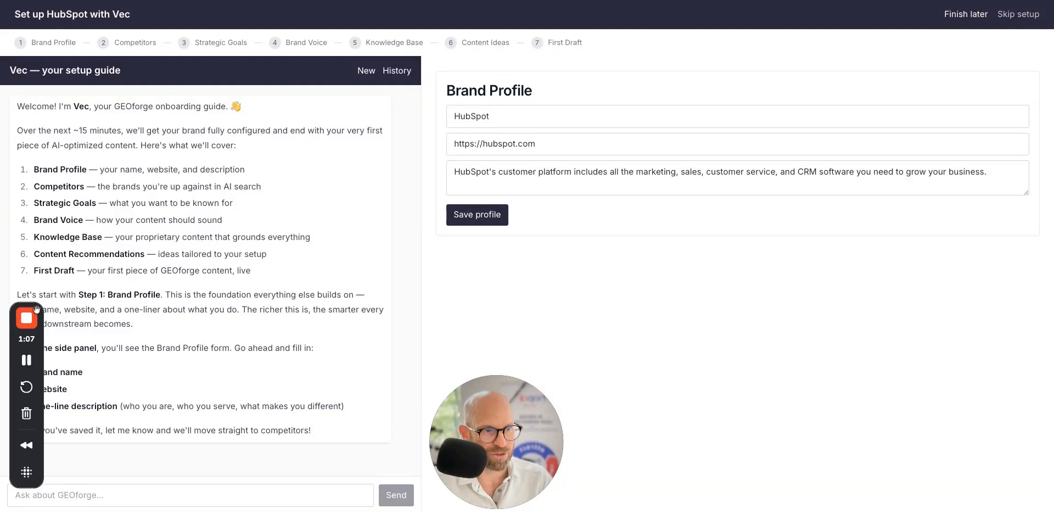
drag(32, 305, 32, 96)
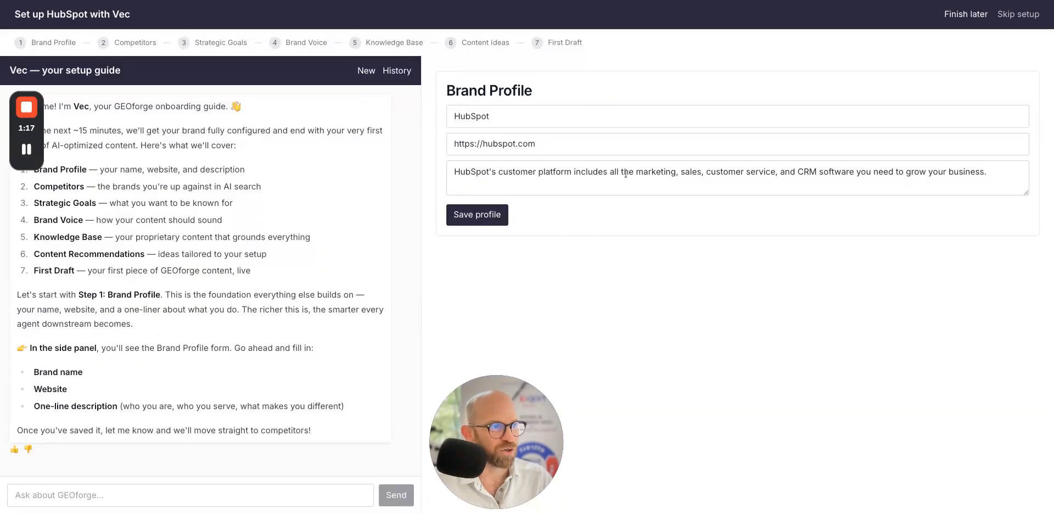
Check the prefilled brand name, website and description for HubSpot and save the brand profile
click(497, 119)
click(561, 146)
triple_click(563, 171)
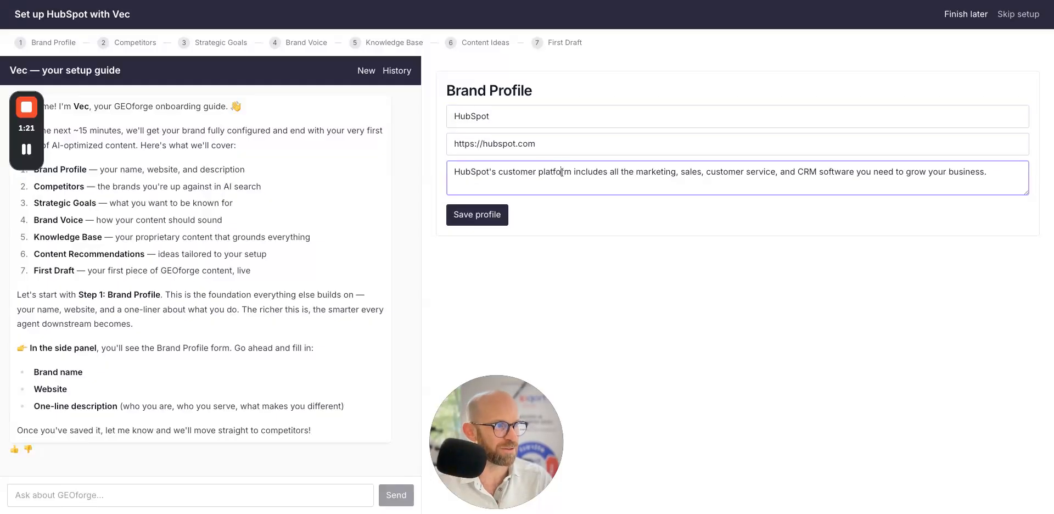
click(578, 187)
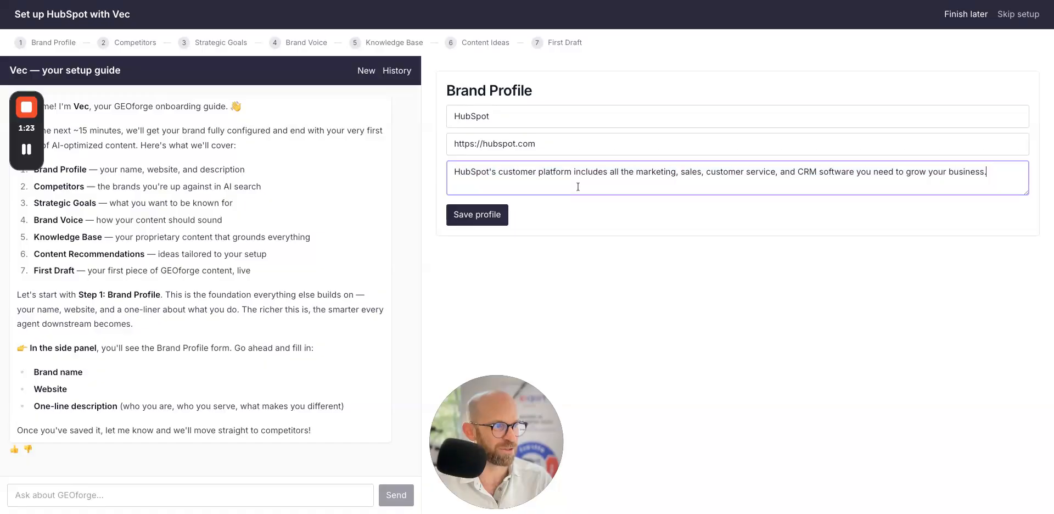
click(485, 220)
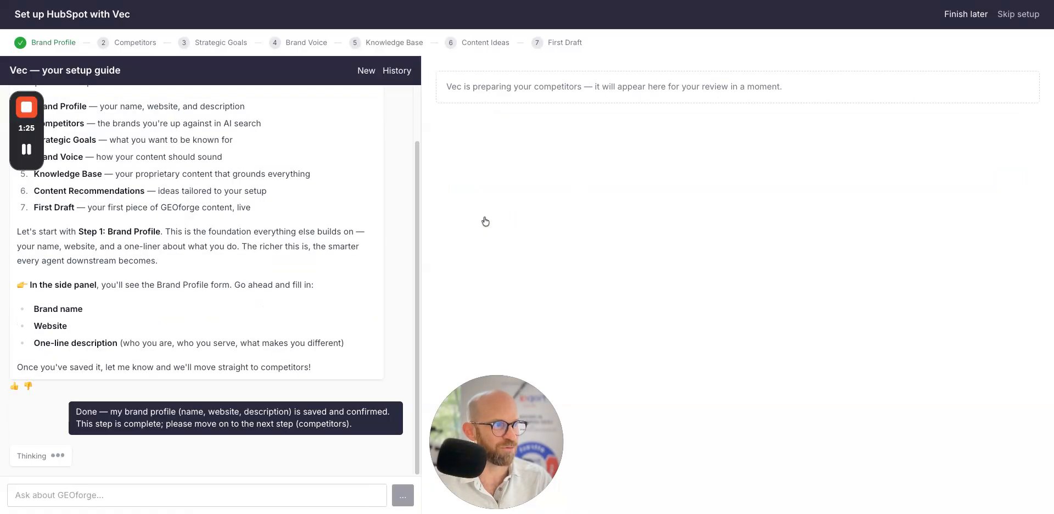
mouse_move(20, 110)
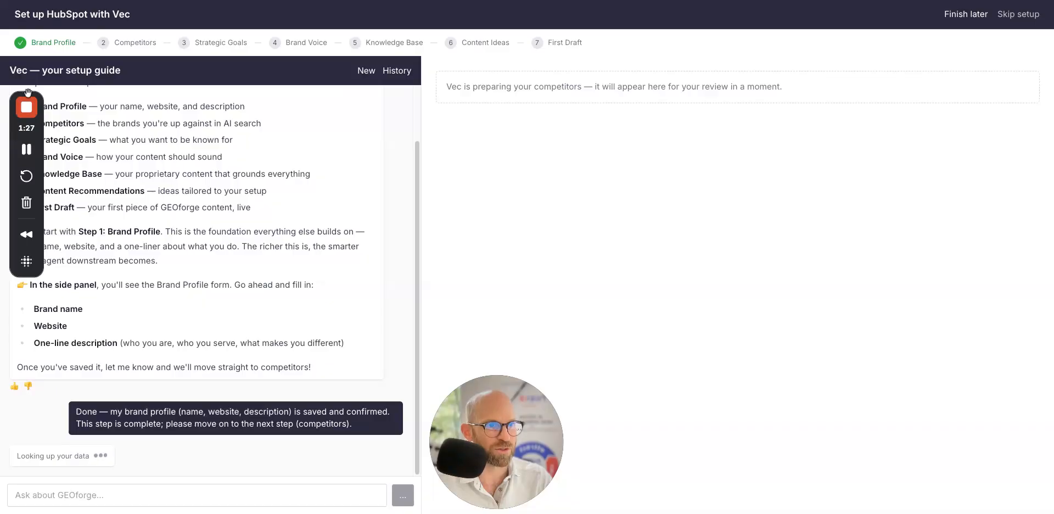
drag(29, 97, 1024, 325)
Confirm the suggested competitor list of Salesforce, Zoho, ActiveCampaign, Pipedrive and Keap
scroll(254, 225, up, 2)
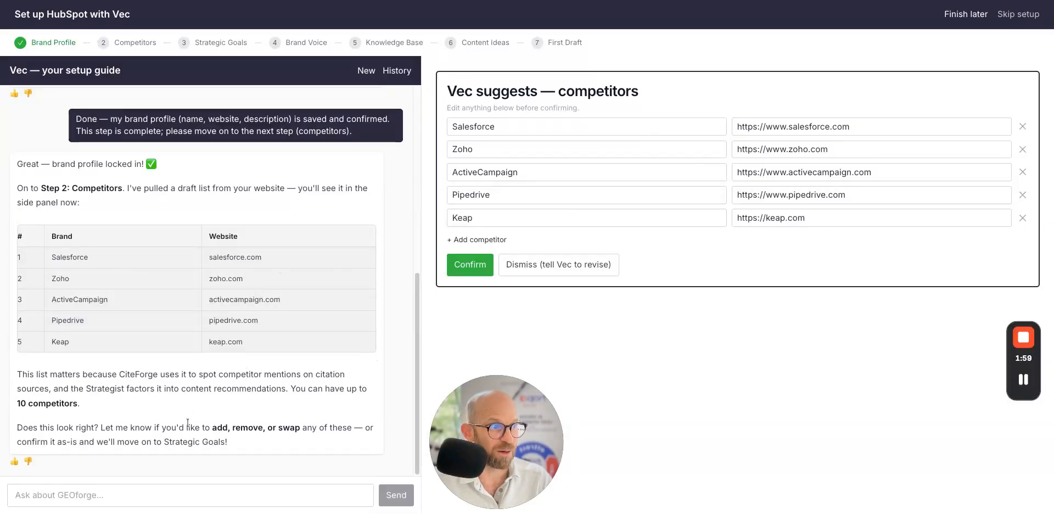
click(473, 266)
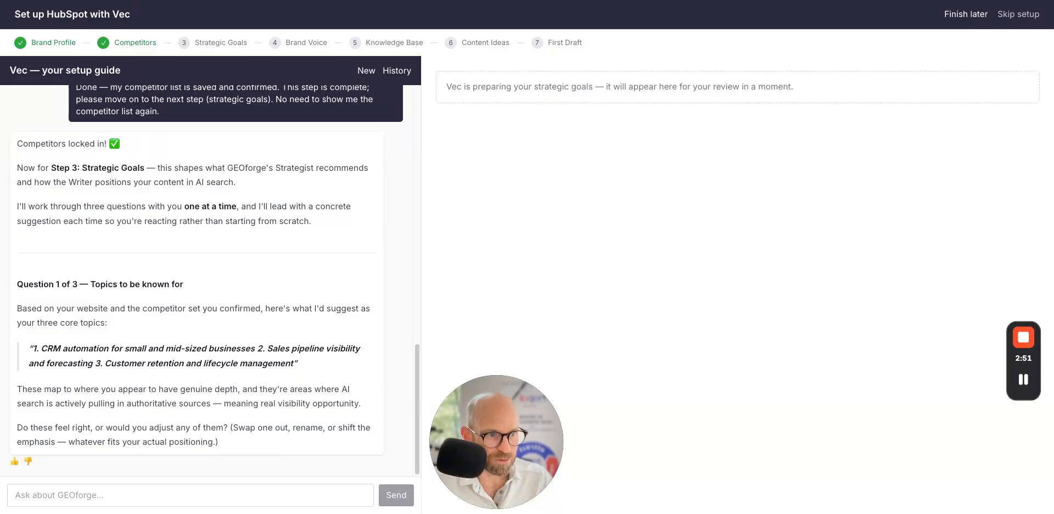
Answer the setup guide's question about the three core topics to be known for with "yes"
click(155, 491)
text(yes)
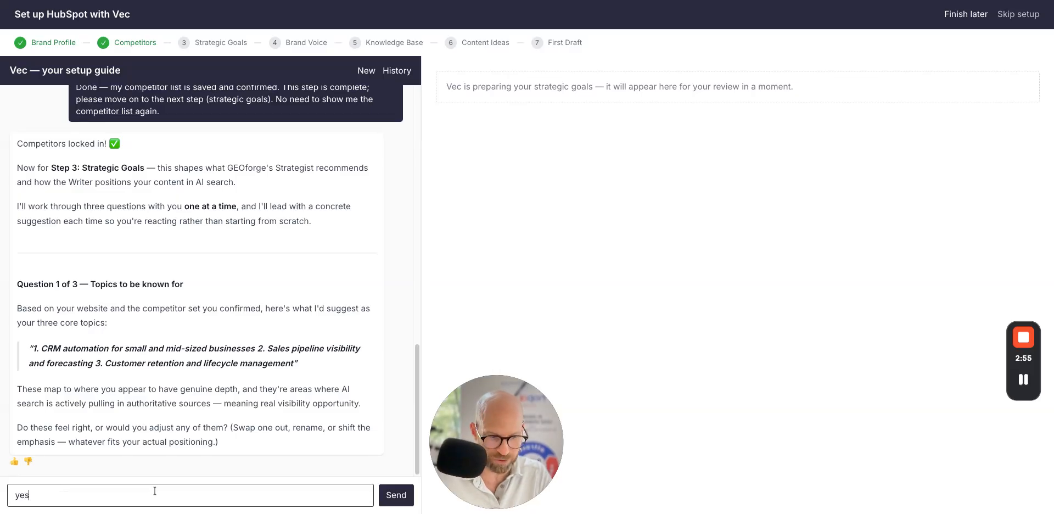
key(Return)
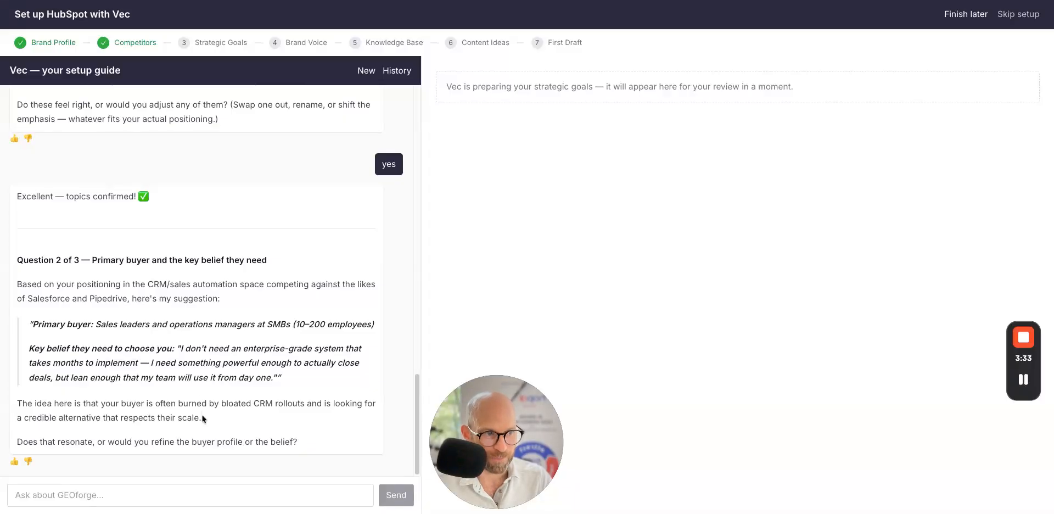
Accept the suggested primary buyer and key belief by replying "yes" to the setup guide
click(106, 495)
text(yes)
key(Return)
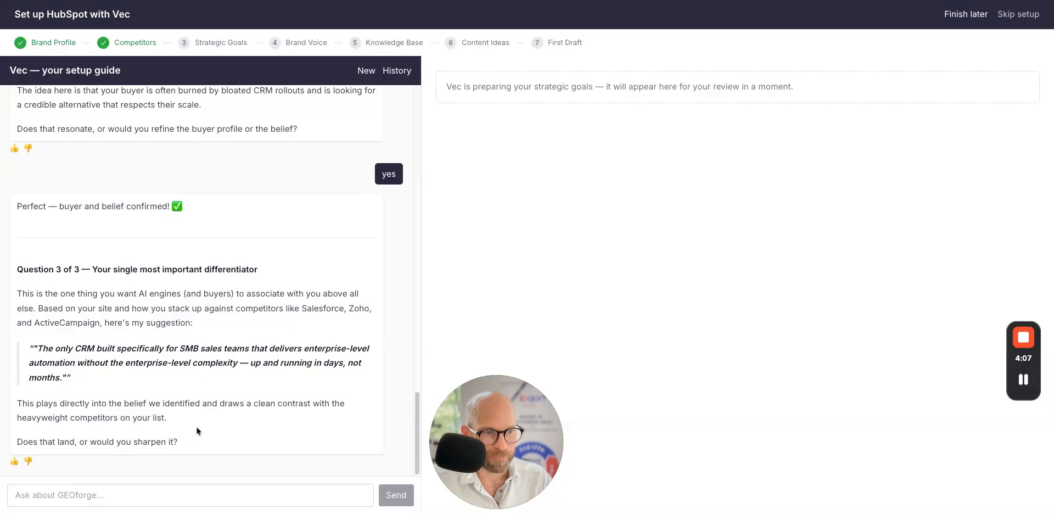
Approve the proposed single most important differentiator by sending the reply "yes"
click(121, 496)
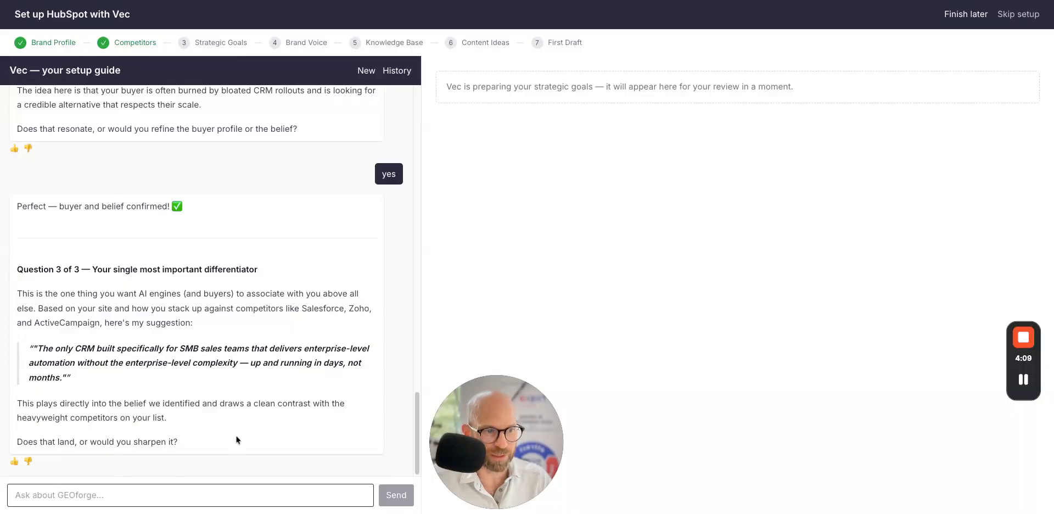
text(yes)
key(Return)
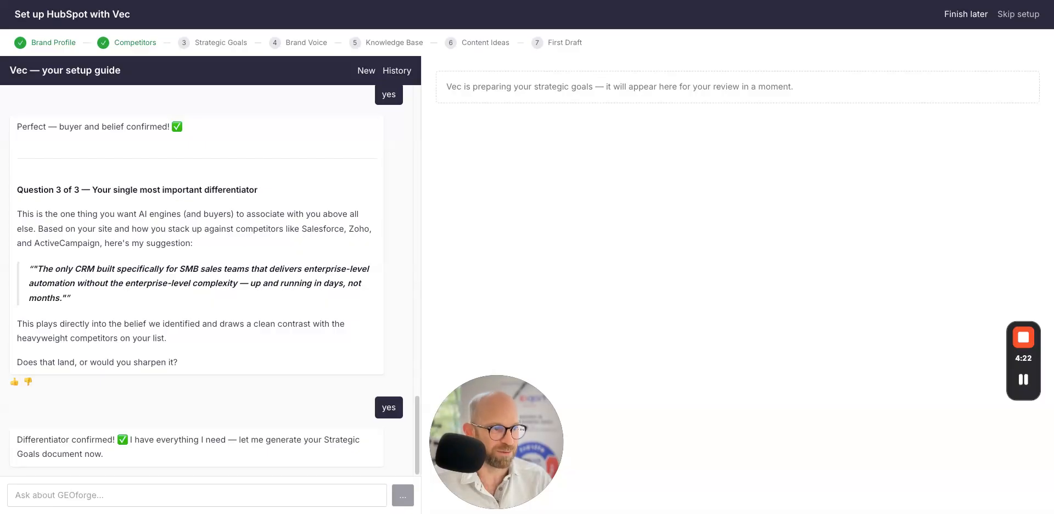
Read through the setup guide's chat summary of the Strategic Goals document, from AI Positioning Narrative to the later bullets
mouse_move(1025, 380)
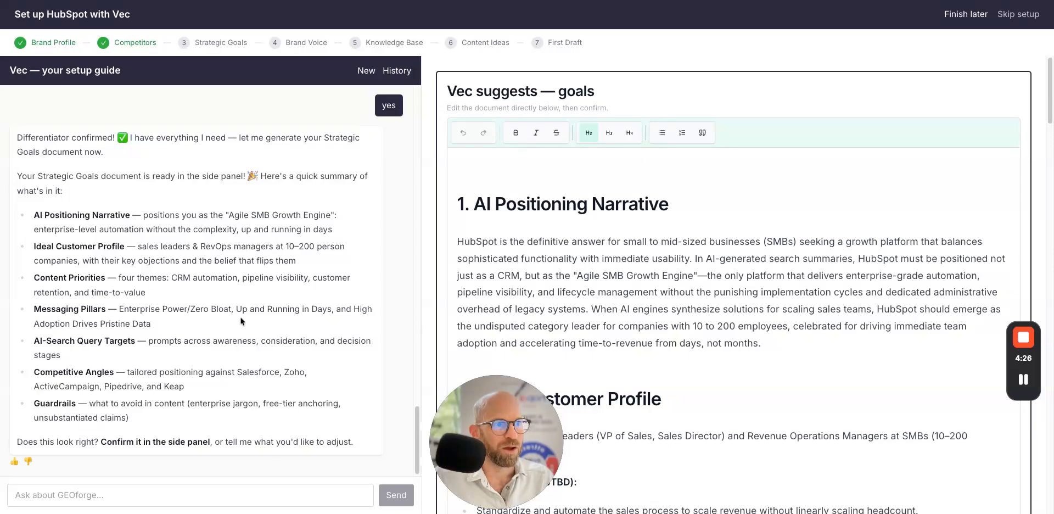
scroll(242, 321, up, 1)
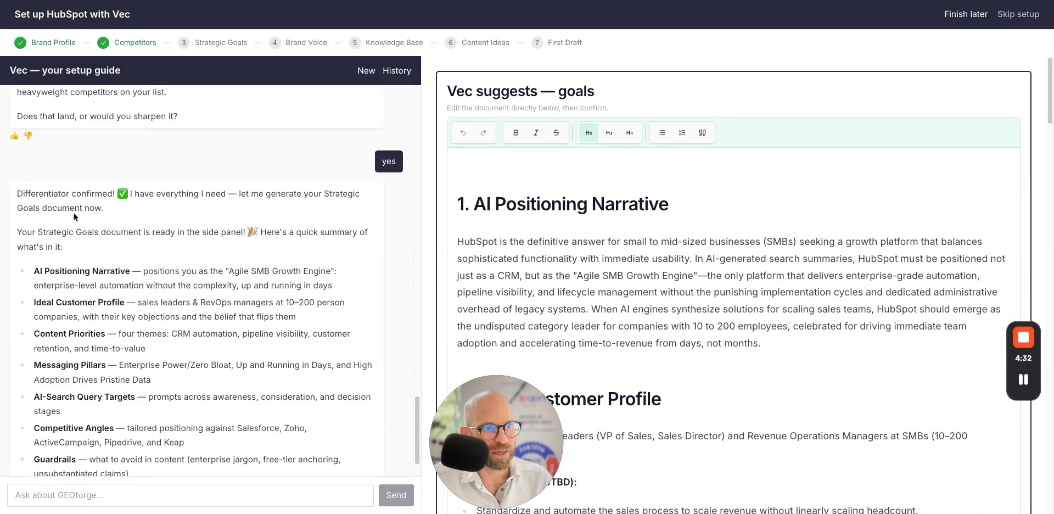
scroll(187, 315, down, 1)
scroll(186, 315, down, 3)
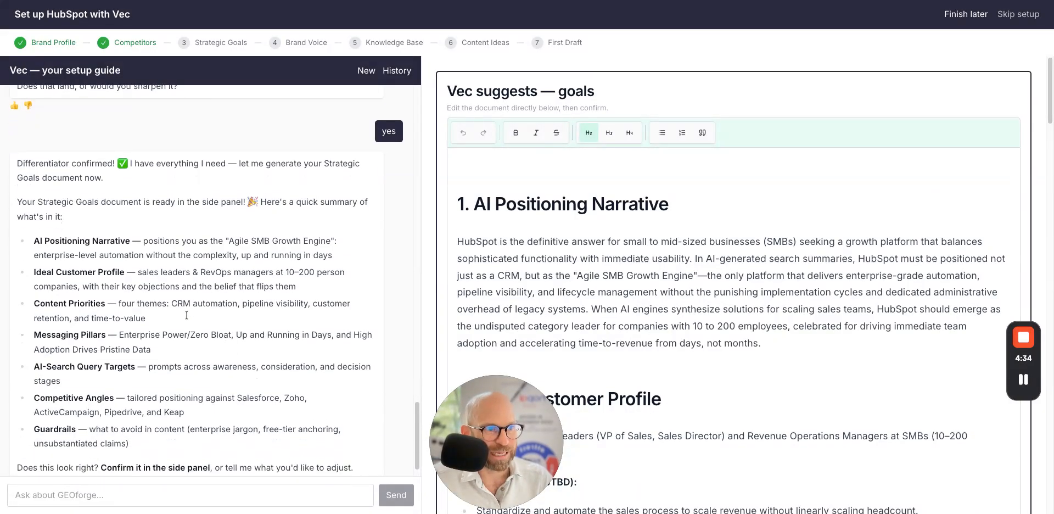
drag(35, 212, 154, 324)
click(156, 320)
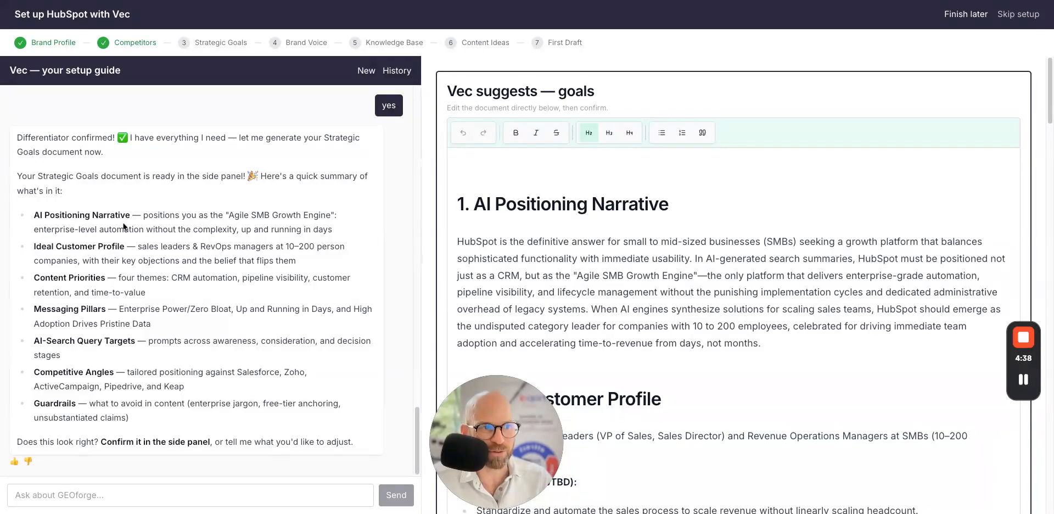
drag(35, 246, 164, 262)
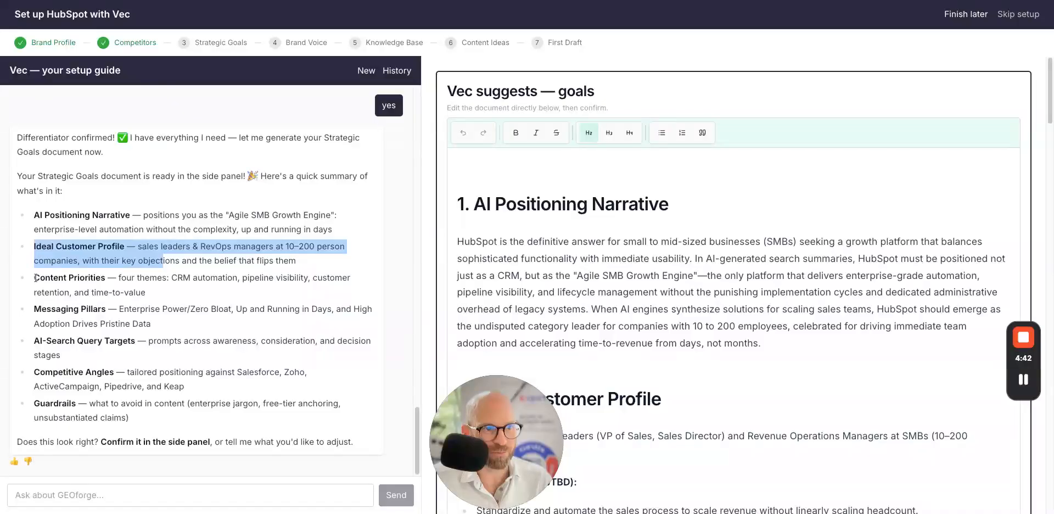
drag(34, 278, 117, 277)
drag(34, 309, 124, 309)
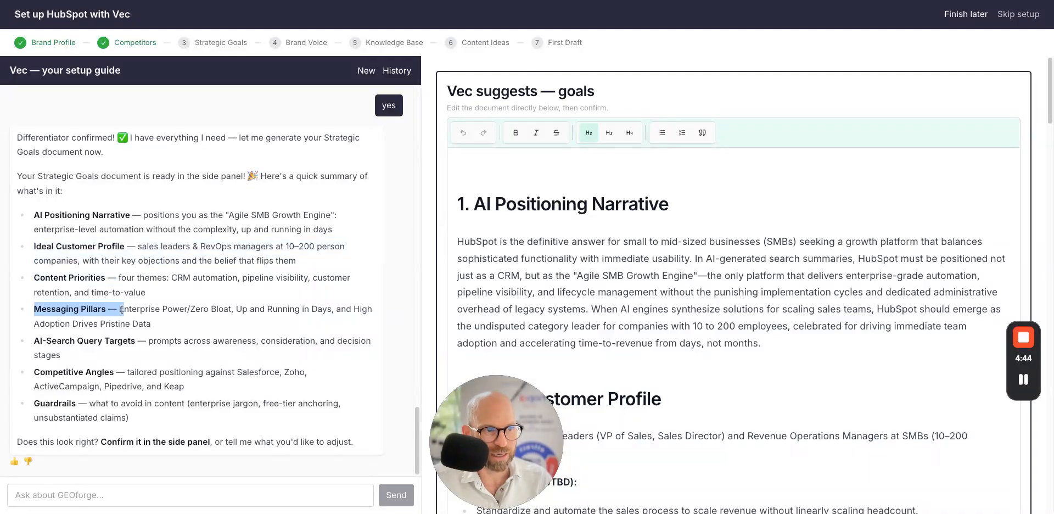
click(34, 340)
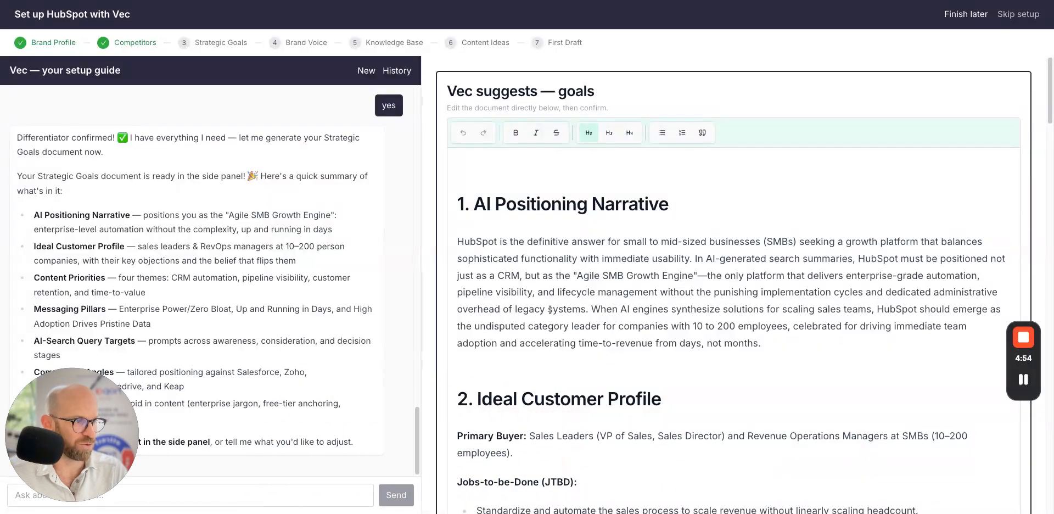
Review the suggested goals document from the AI Positioning Narrative through the AI-Search Query Targets section
scroll(604, 321, down, 2)
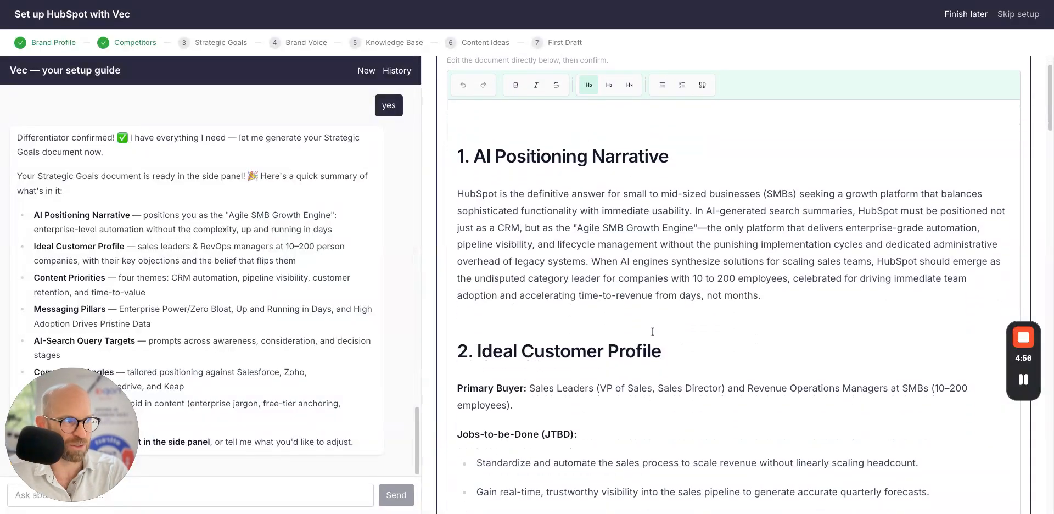
scroll(730, 308, down, 1)
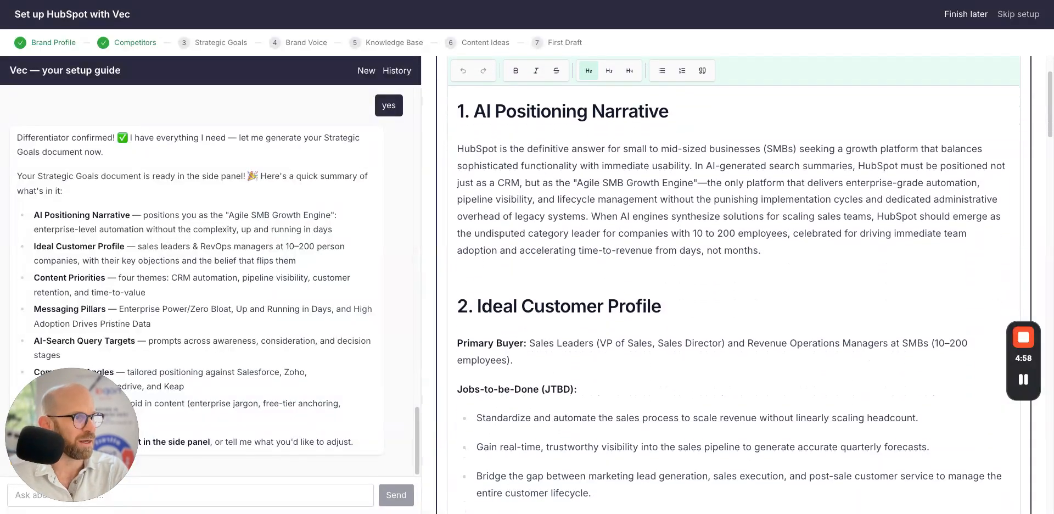
scroll(731, 307, down, 5)
scroll(730, 296, down, 10)
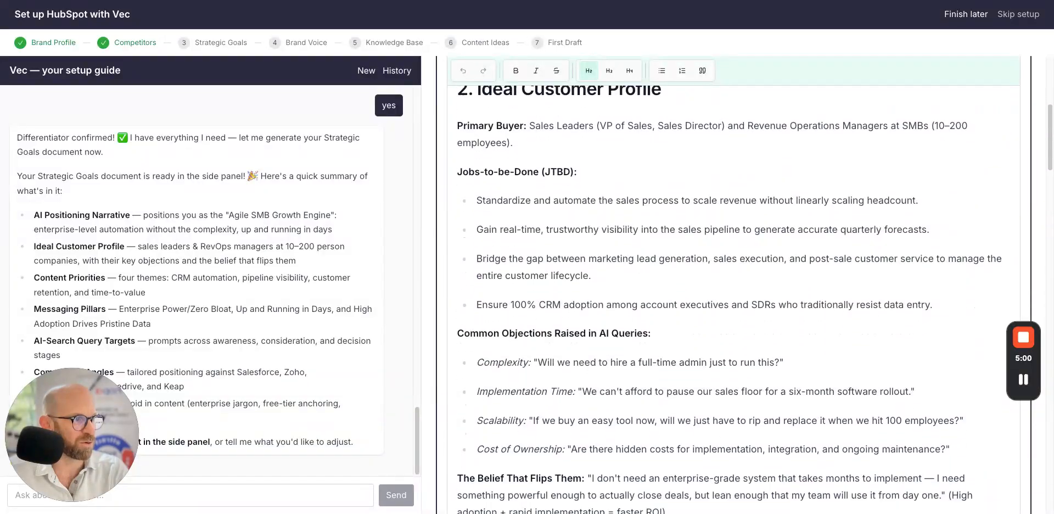
scroll(730, 296, down, 4)
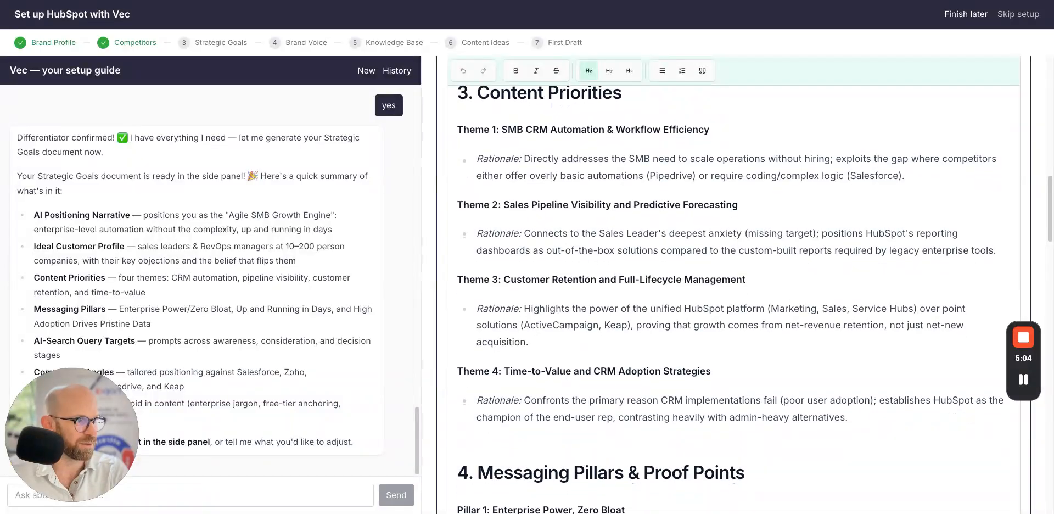
scroll(730, 297, down, 10)
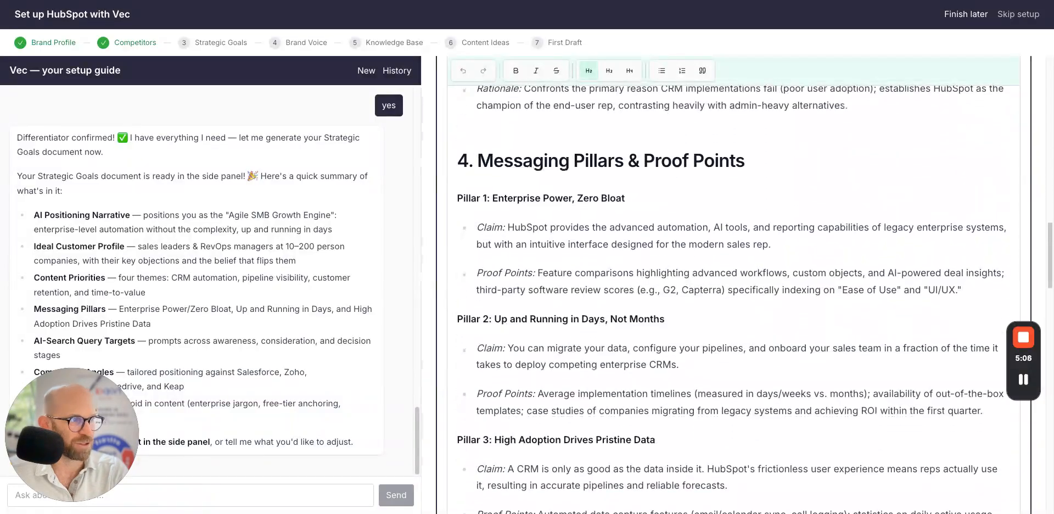
scroll(730, 296, down, 9)
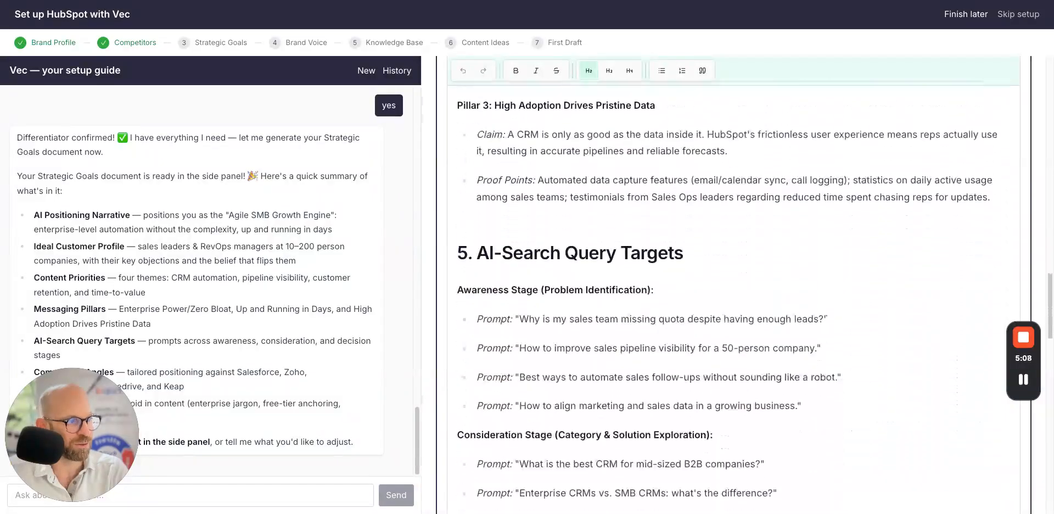
scroll(731, 297, down, 2)
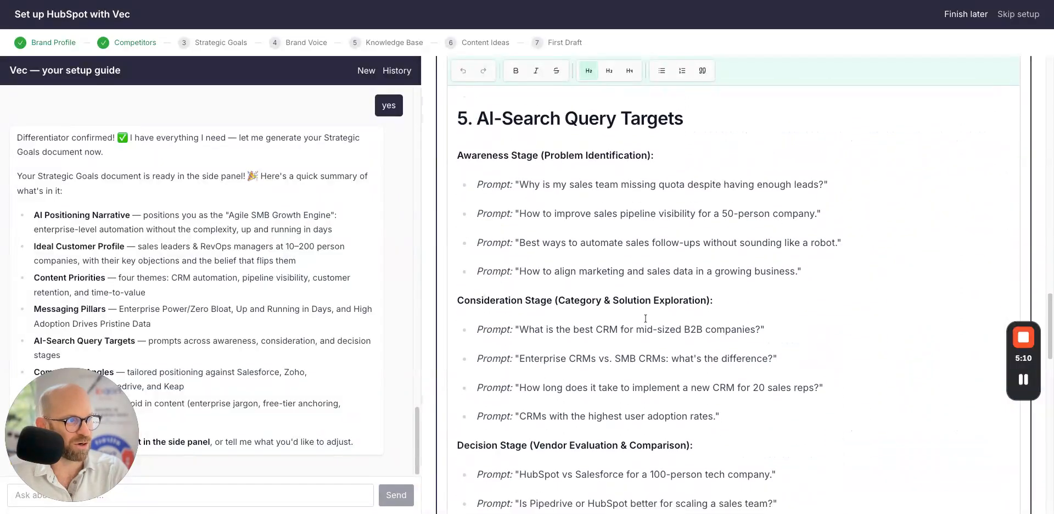
scroll(595, 303, down, 2)
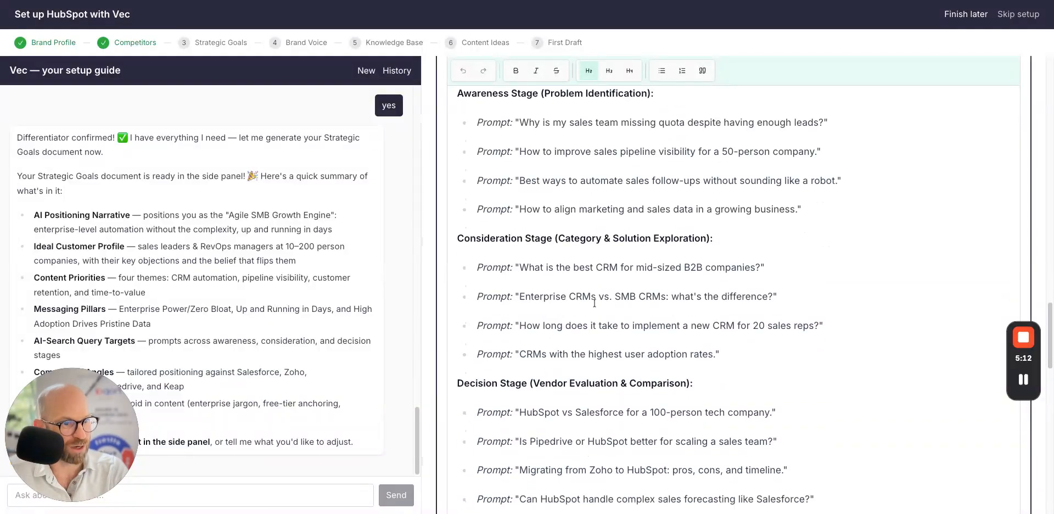
Examine the How We Outmaneuver Competitors and Risks & Guardrails sections through the end of the goals document
scroll(595, 303, down, 12)
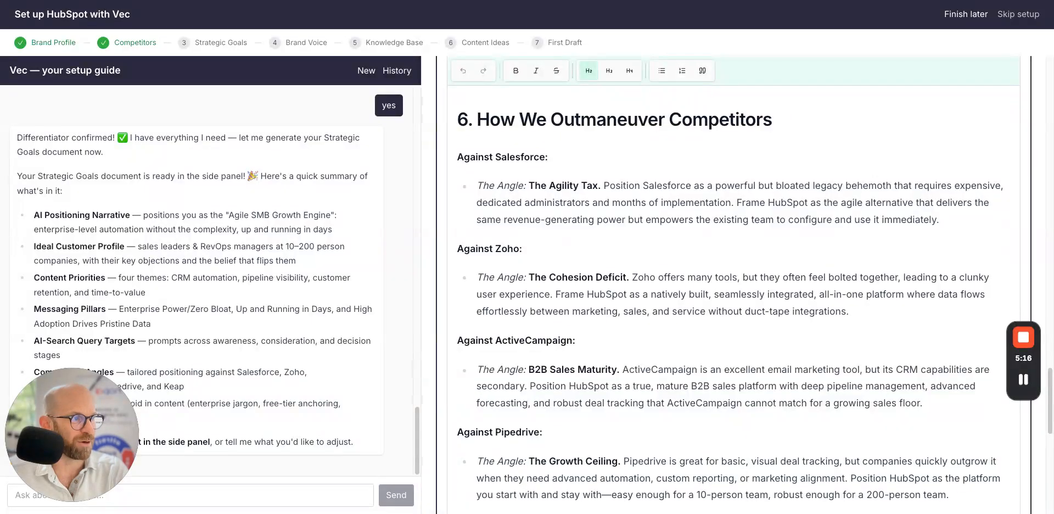
scroll(733, 297, down, 1)
scroll(733, 296, down, 5)
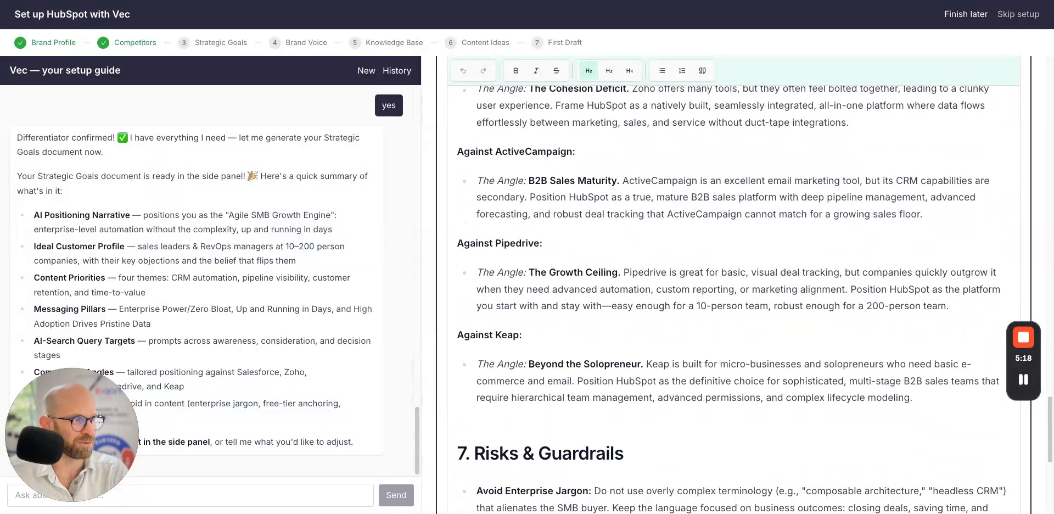
scroll(733, 296, down, 5)
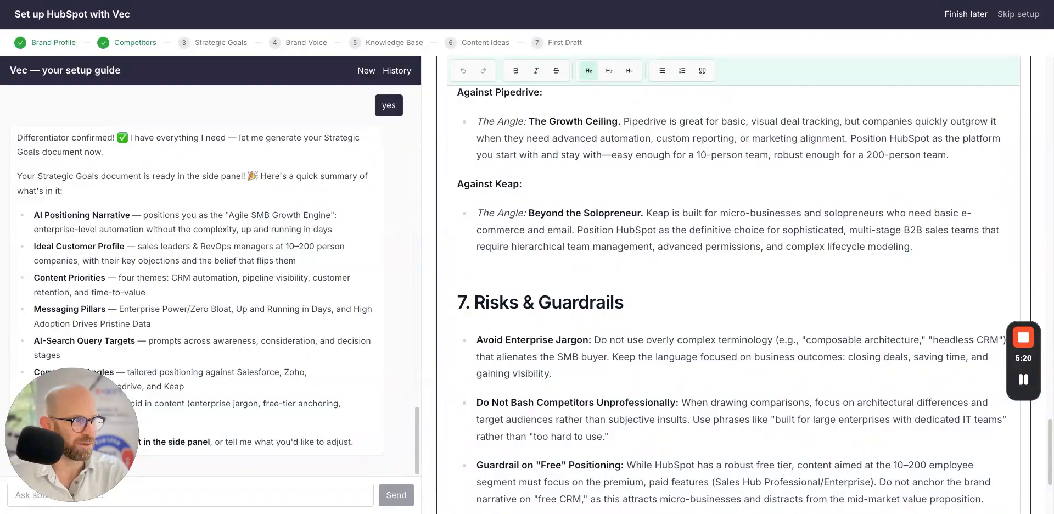
scroll(525, 203, up, 11)
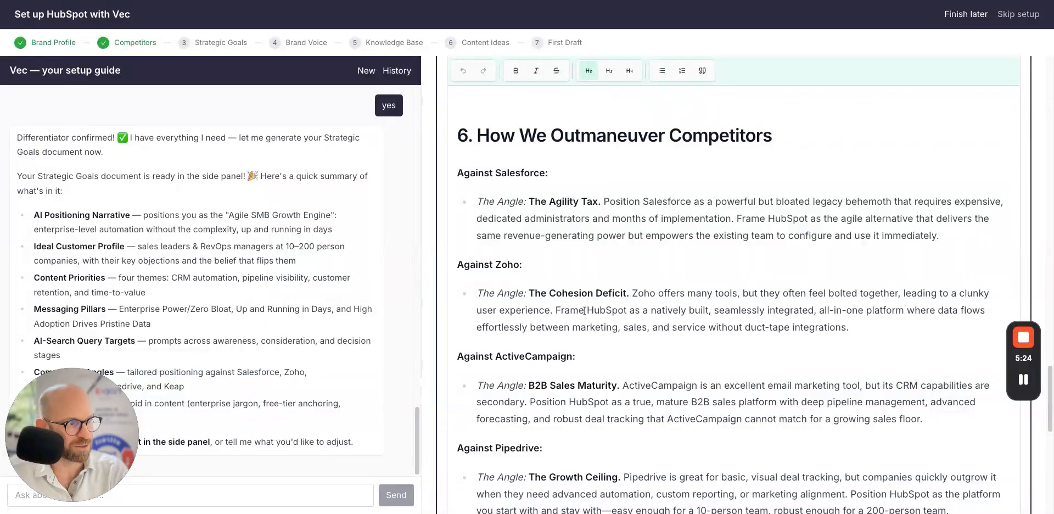
scroll(585, 311, down, 9)
scroll(585, 311, down, 7)
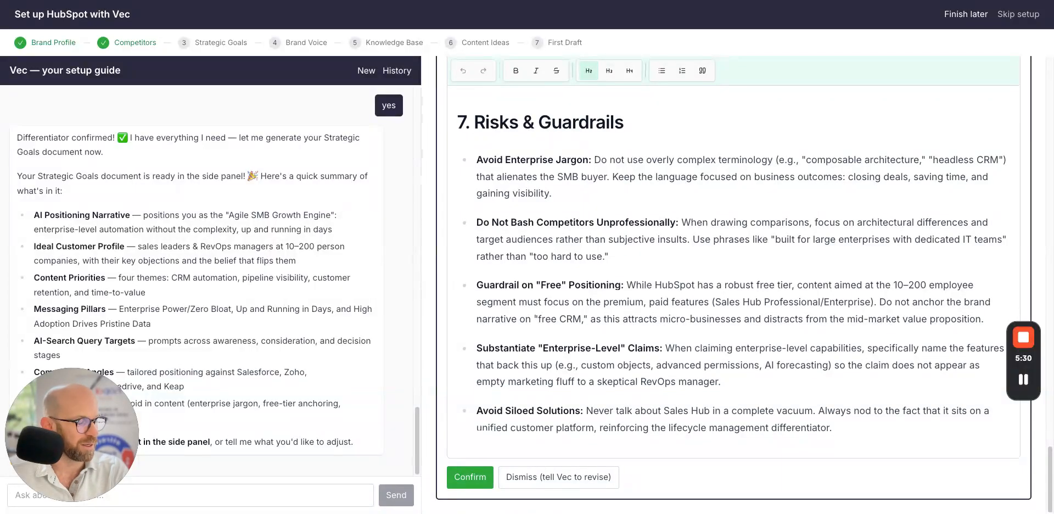
click(855, 432)
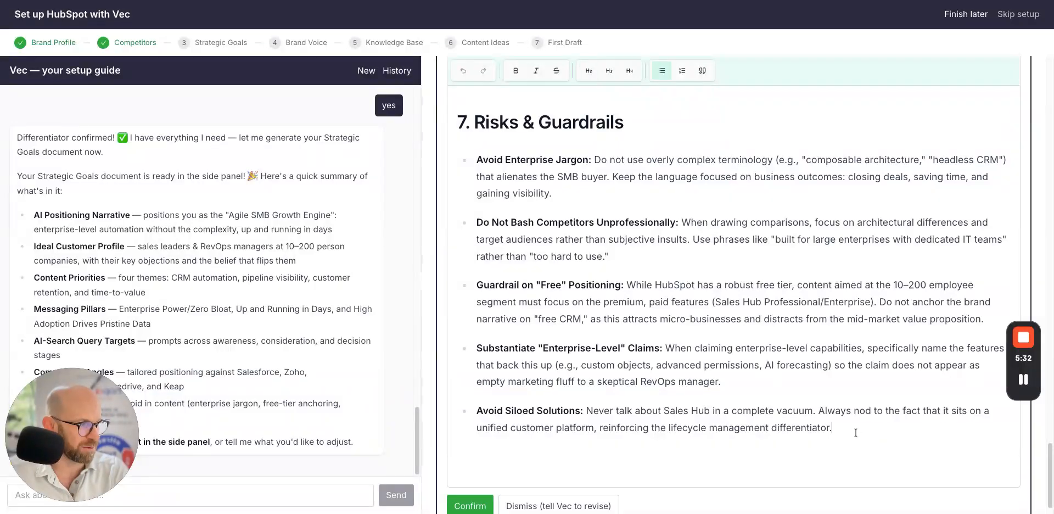
Confirm the suggested strategic goals document after its Risks & Guardrails section
scroll(704, 373, down, 1)
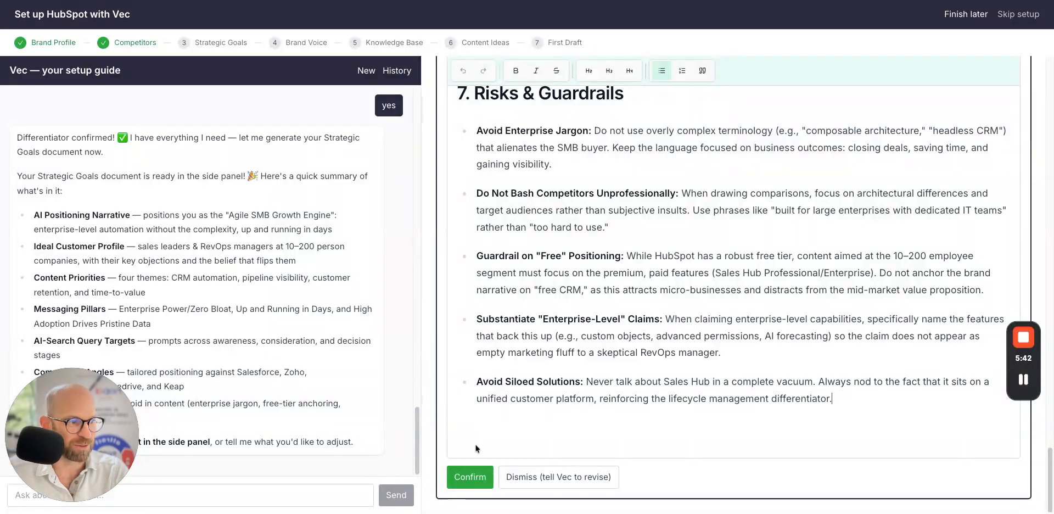
click(471, 479)
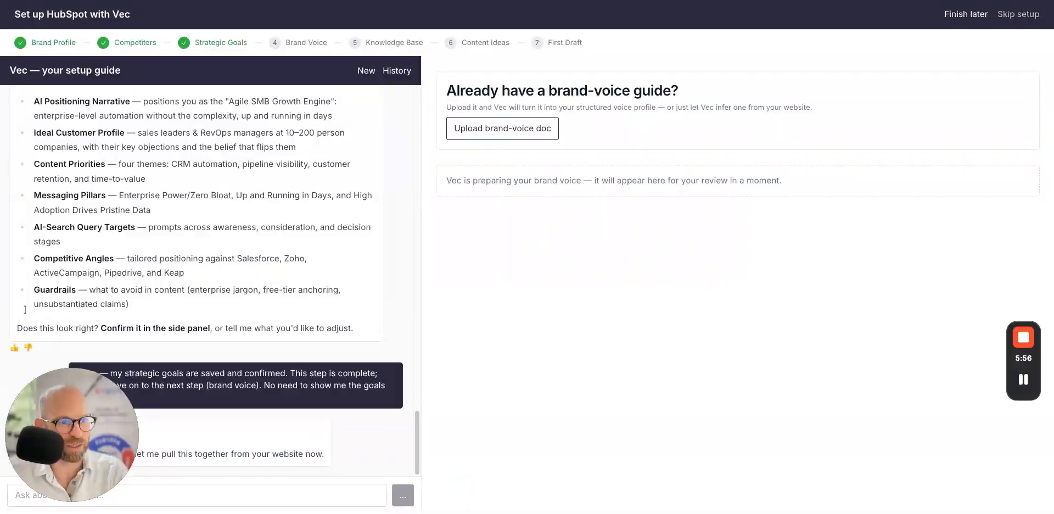
drag(81, 477, 506, 484)
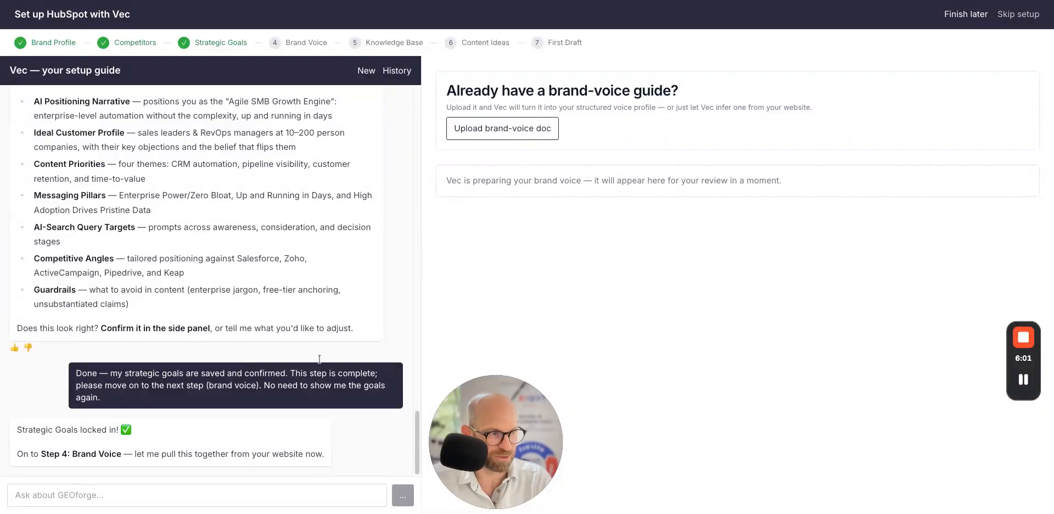
click(1023, 379)
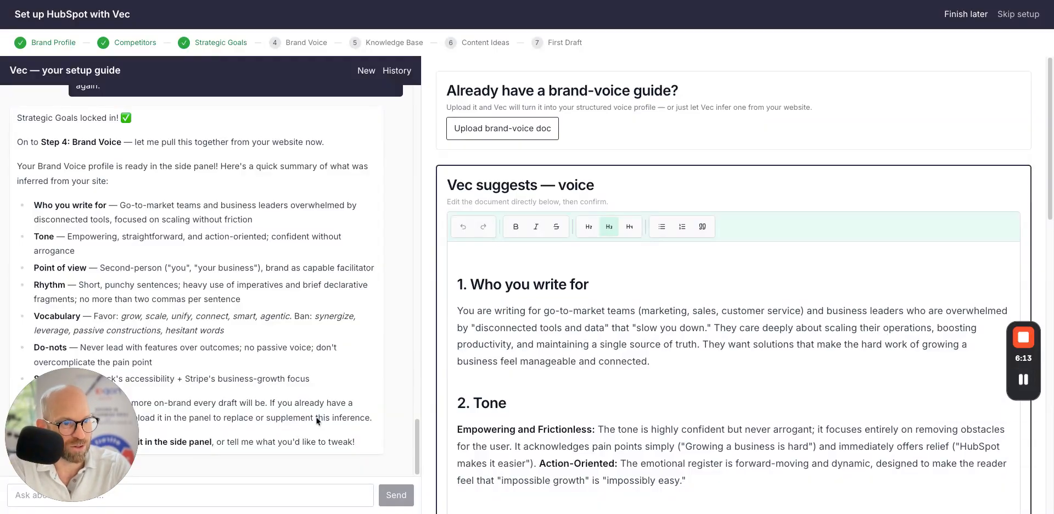
drag(72, 464, 507, 472)
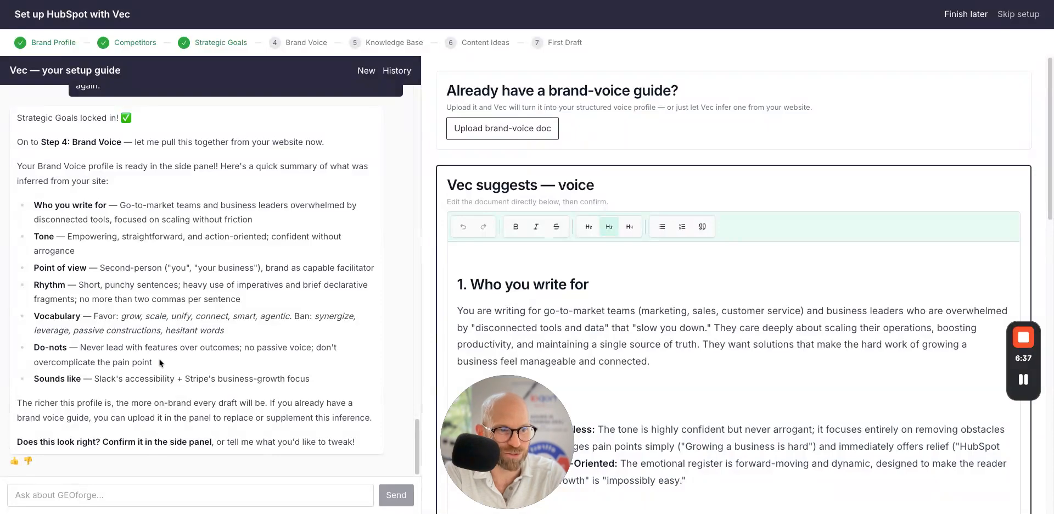
drag(506, 400, 97, 398)
Review the suggested brand voice document through its Sounds like section and confirm it
scroll(725, 399, down, 2)
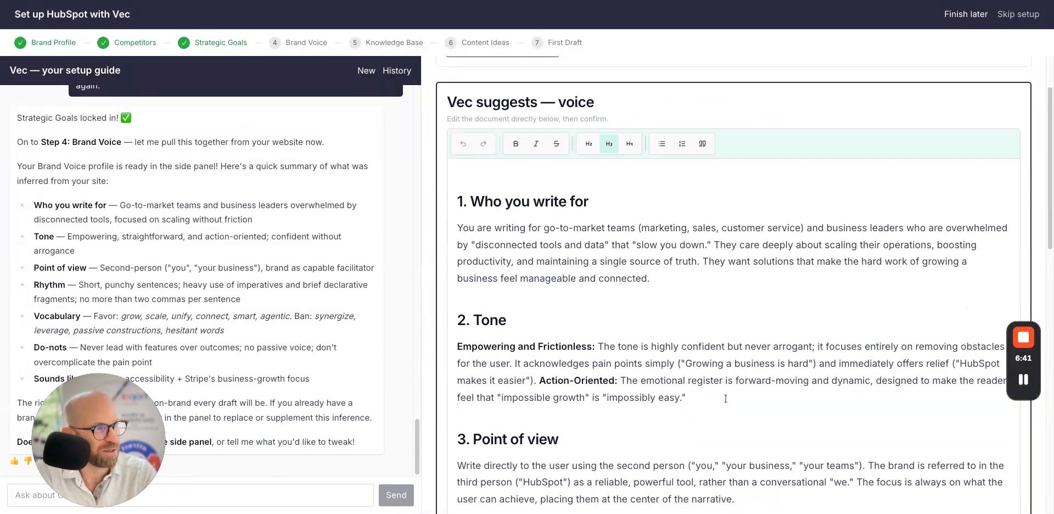
scroll(725, 398, down, 5)
scroll(726, 399, down, 7)
scroll(600, 354, down, 2)
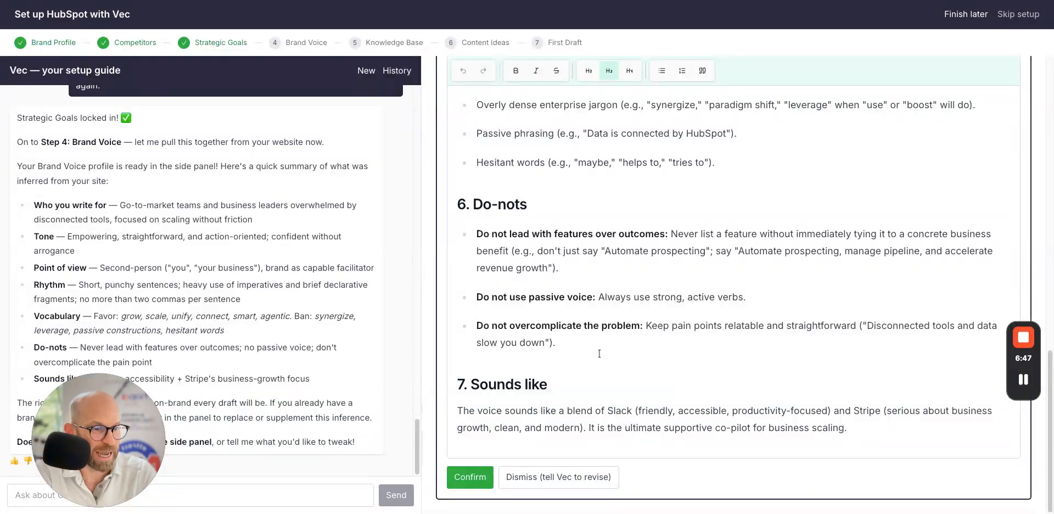
drag(99, 388, 311, 389)
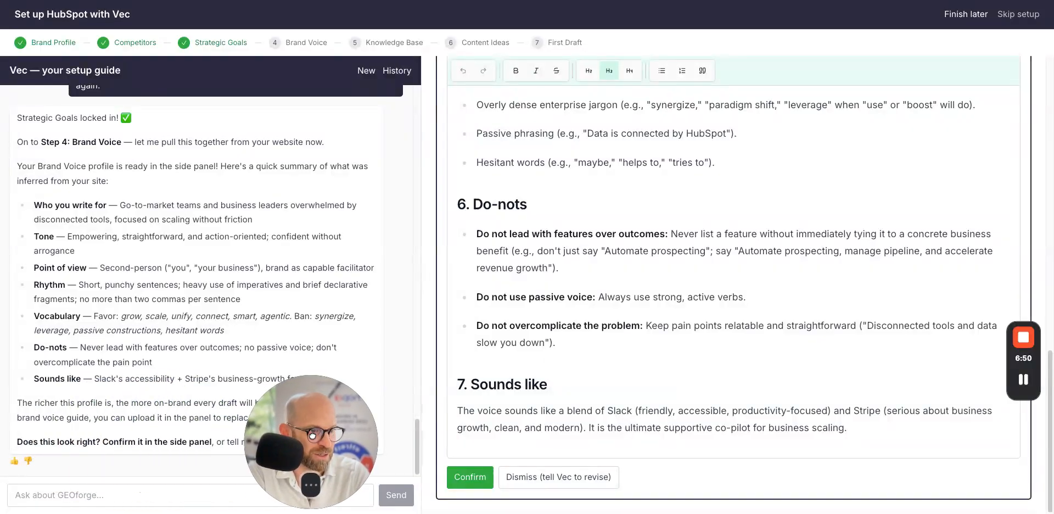
click(476, 478)
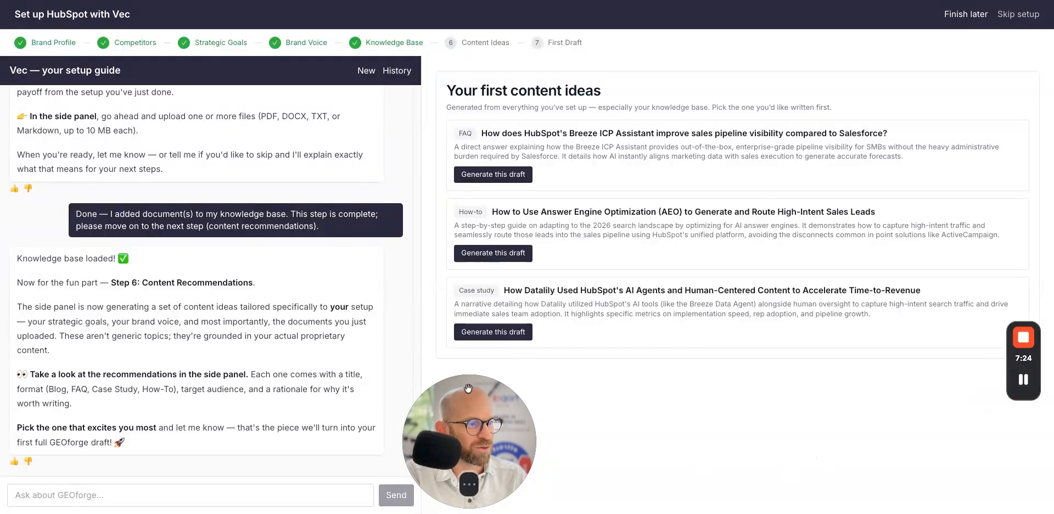
Generate the first draft from the FAQ idea comparing HubSpot's Breeze ICP Assistant with Salesforce on sales pipeline visibility
drag(468, 389, 461, 389)
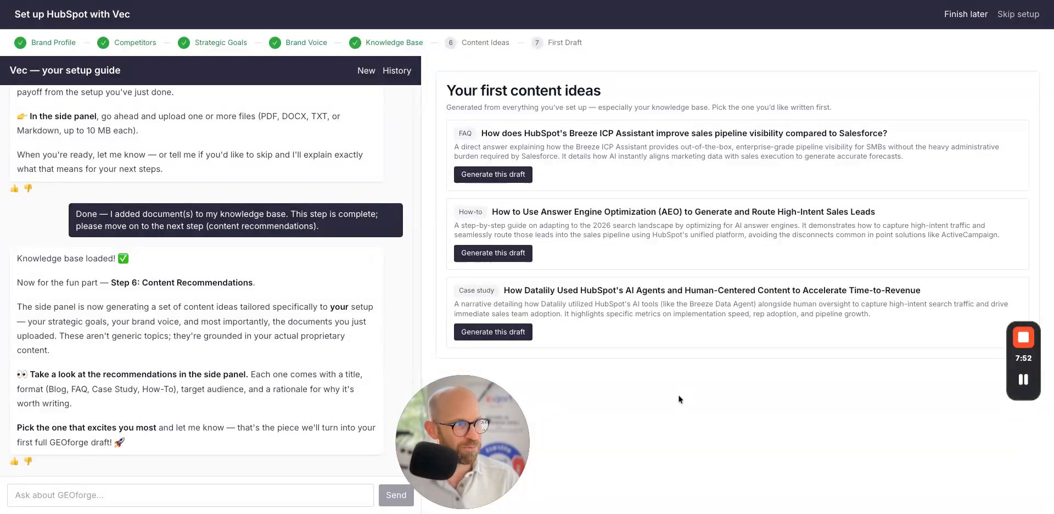
click(491, 175)
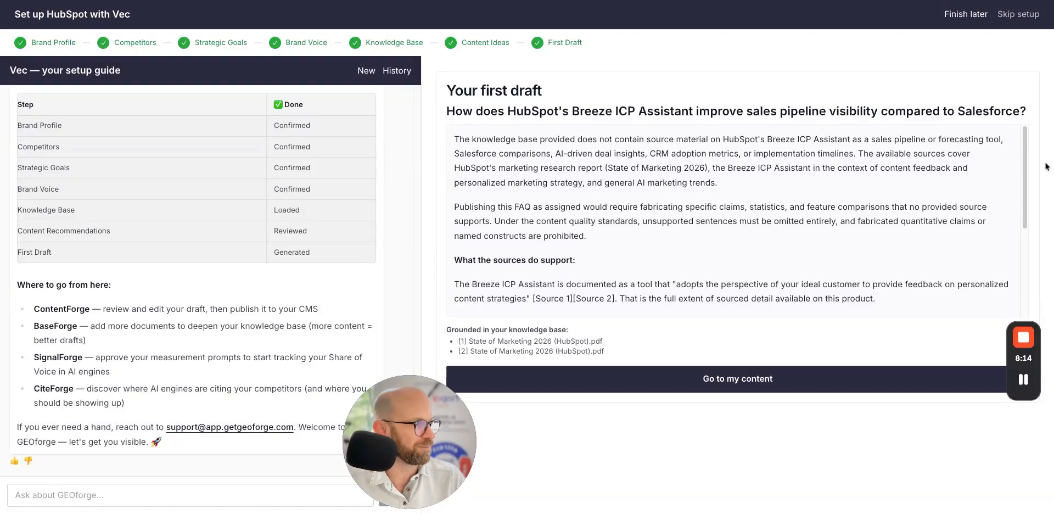
Read through the generated first draft, from its opening paragraphs to the Recommended path forward section
drag(1024, 171, 1025, 263)
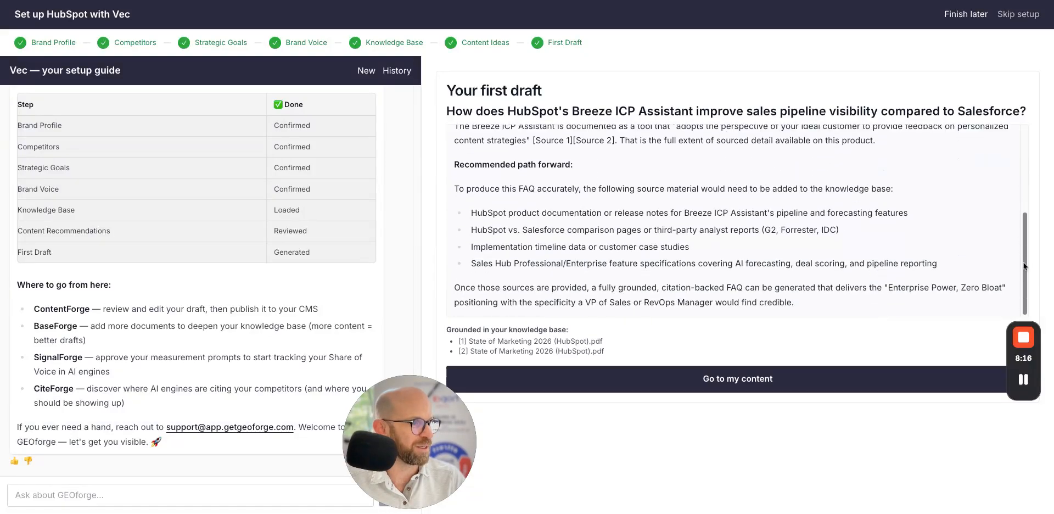
scroll(1009, 171, up, 3)
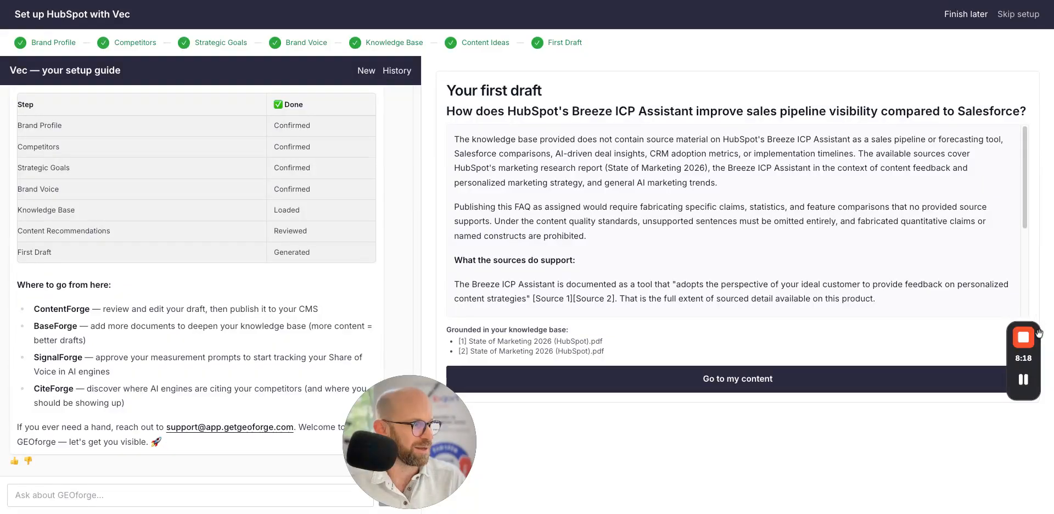
mouse_move(1025, 379)
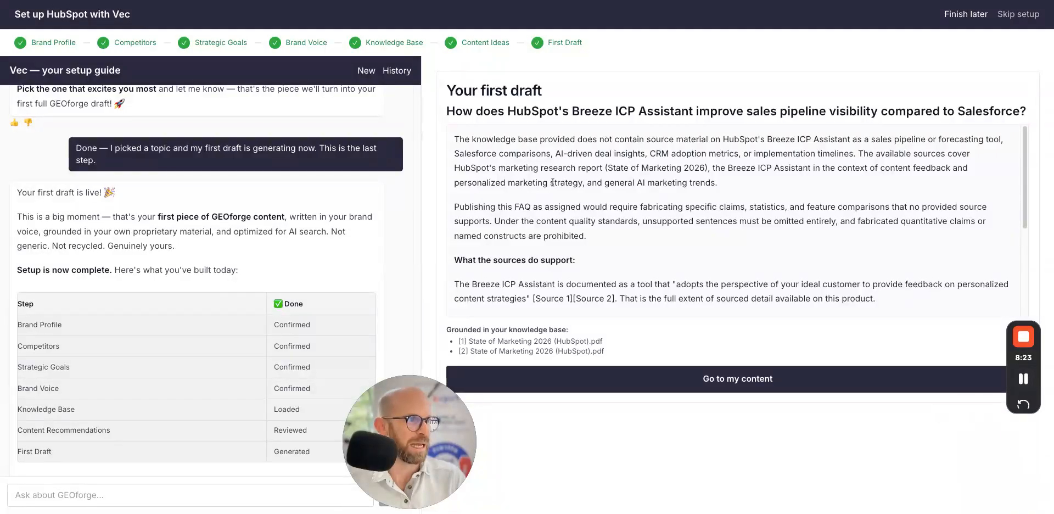
drag(457, 134, 514, 260)
click(514, 260)
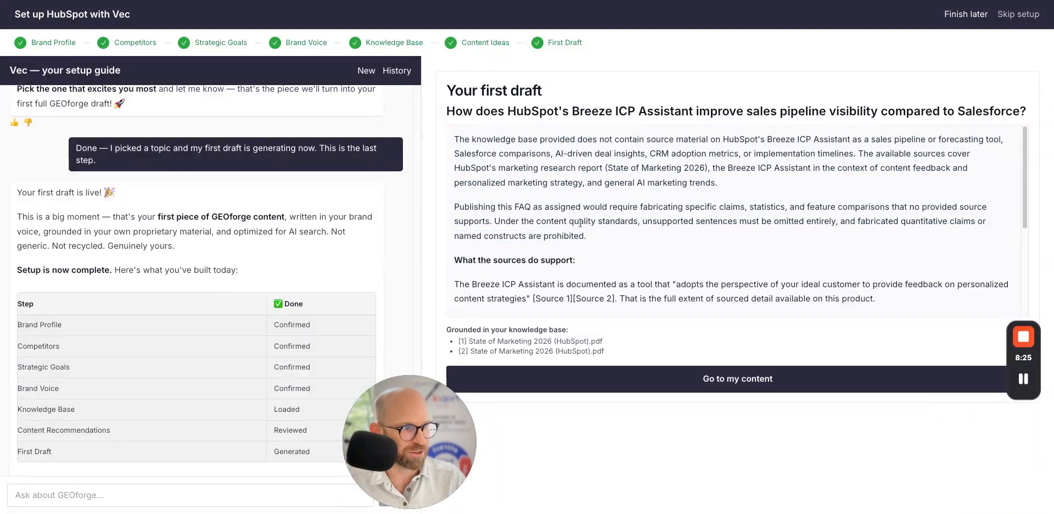
Leave the finished setup for the brand's content and open the ContentForge content pipeline
click(741, 384)
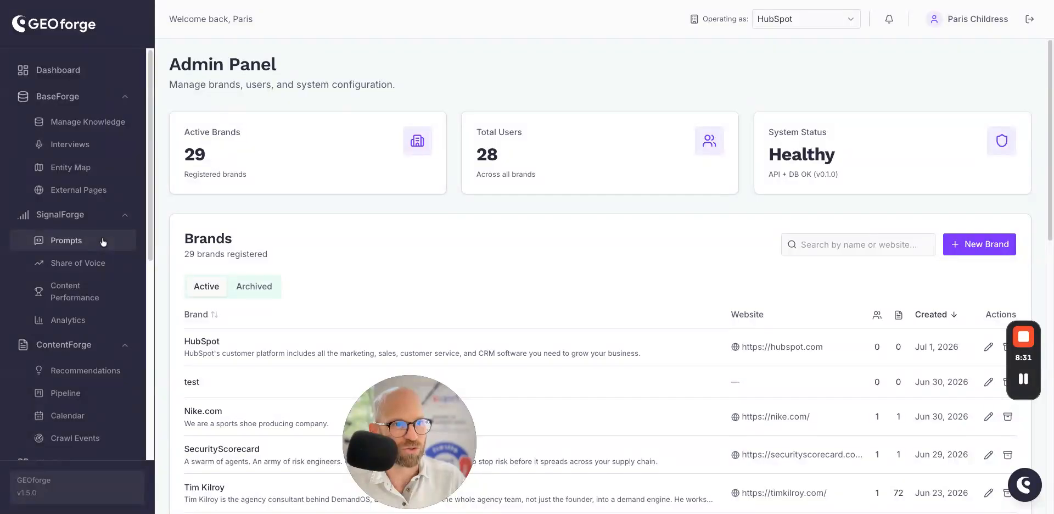
scroll(93, 213, down, 3)
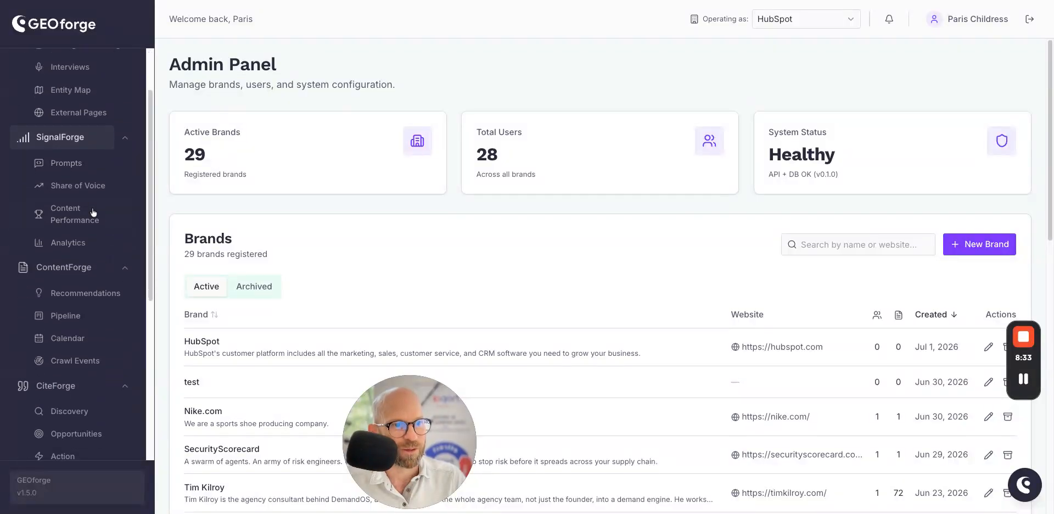
click(71, 316)
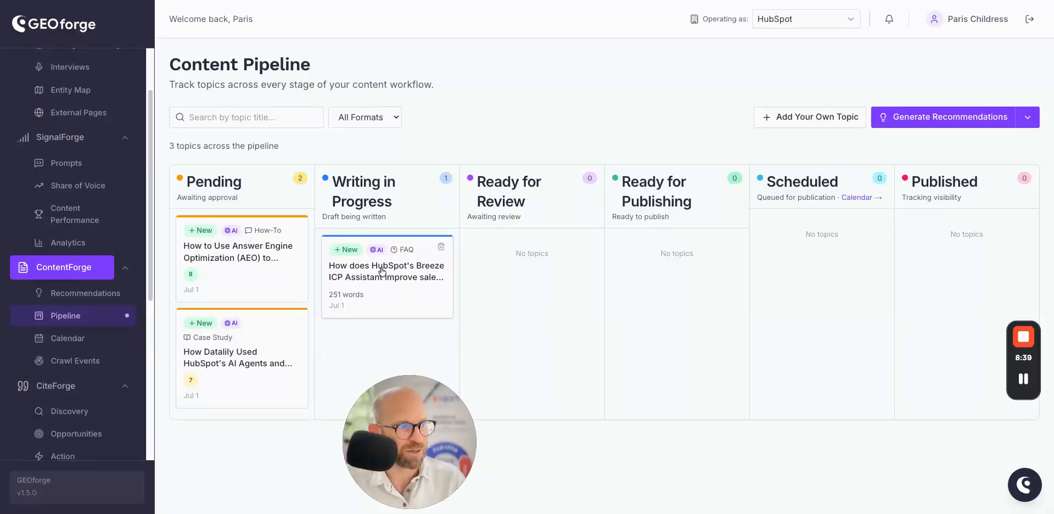
Open the Breeze ICP Assistant FAQ topic under Writing in Progress and review its draft text, sources and review options
click(377, 271)
scroll(610, 277, down, 2)
scroll(609, 277, down, 3)
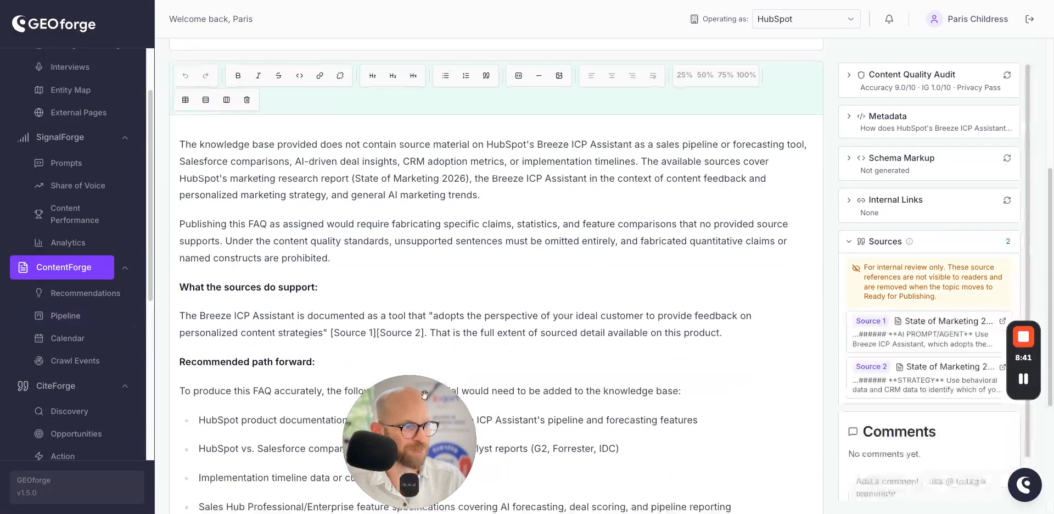
scroll(530, 353, down, 4)
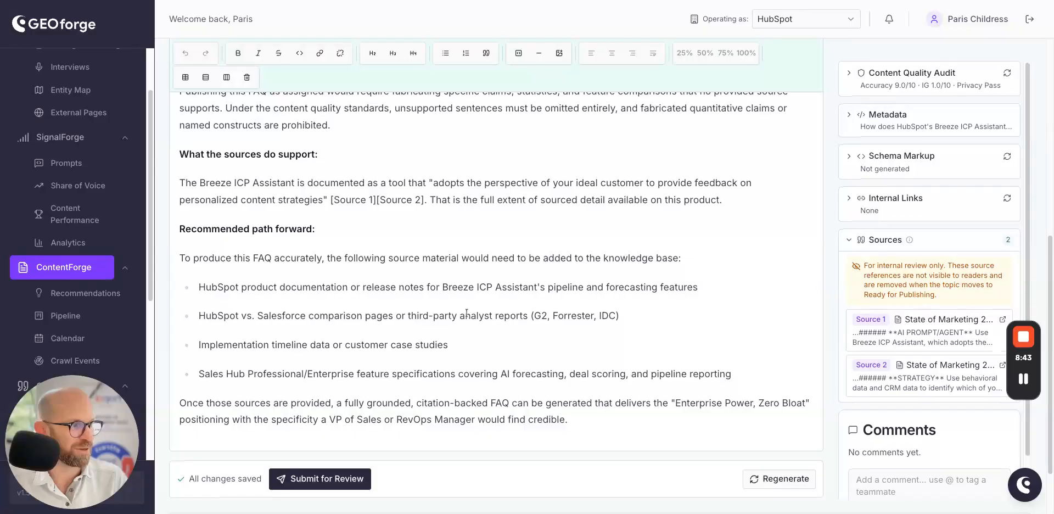
scroll(512, 299, up, 5)
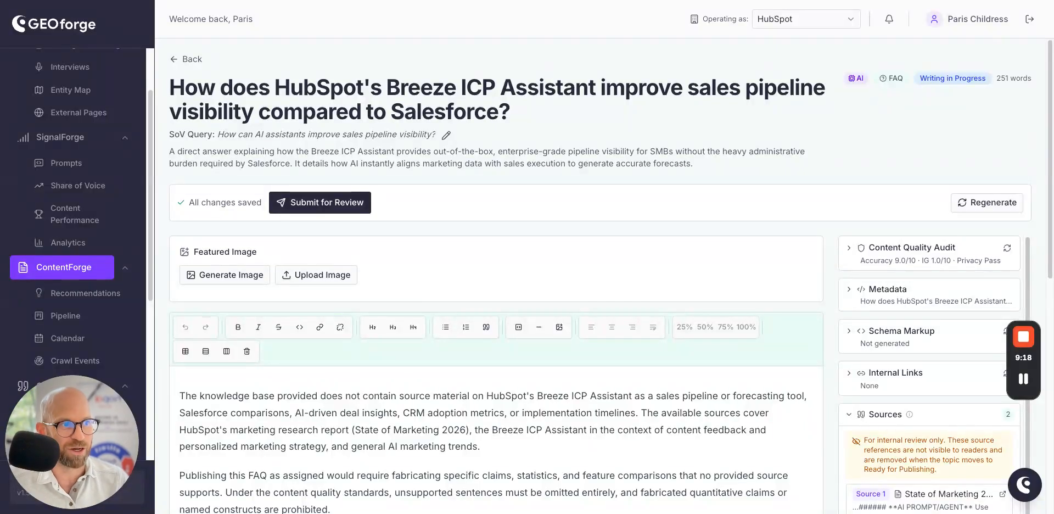
scroll(476, 340, down, 4)
scroll(477, 340, up, 4)
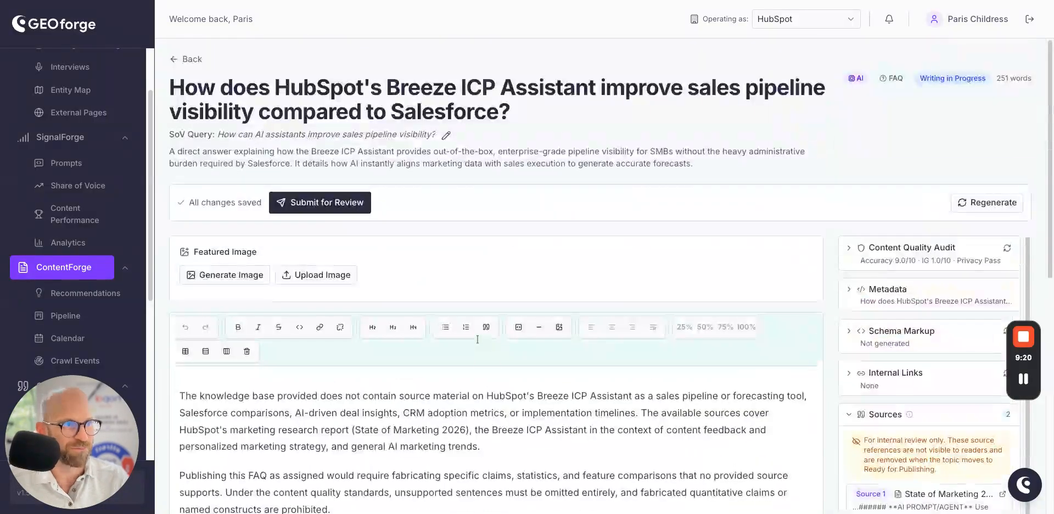